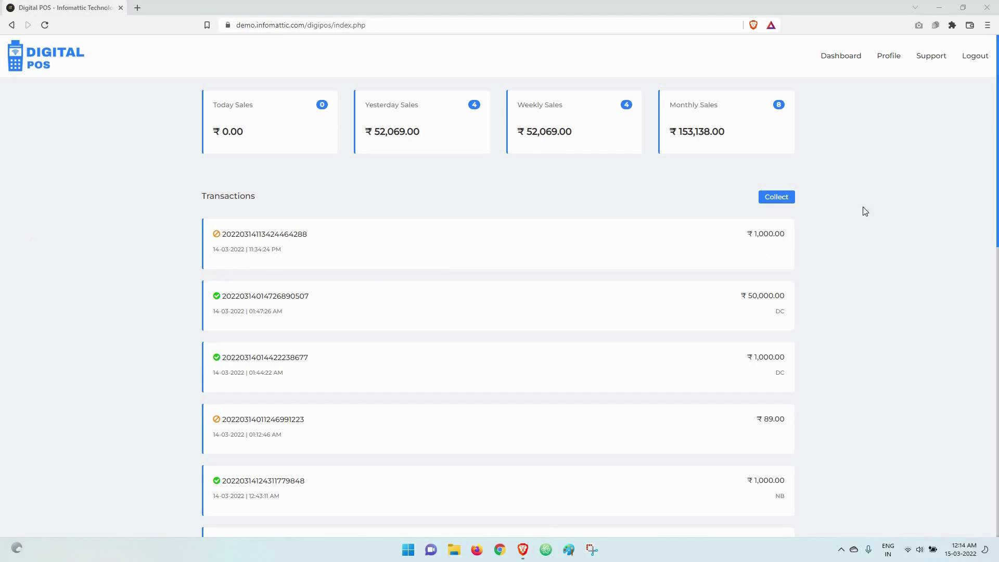
# Fill the Collect form with the customer's WhatsApp number and amount 1000, then proceed
pyautogui.click(777, 200)
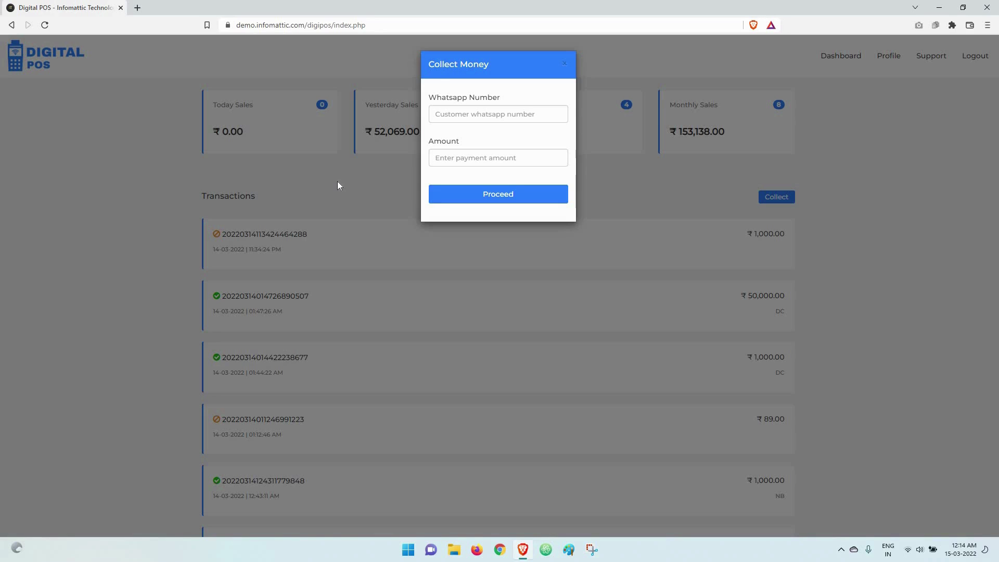
pyautogui.click(478, 115)
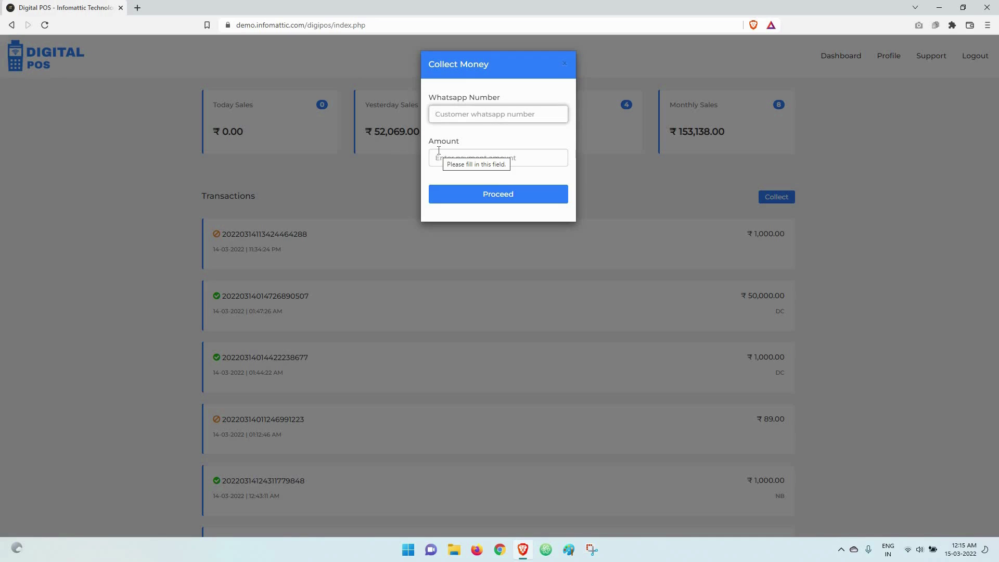
pyautogui.write('98989')
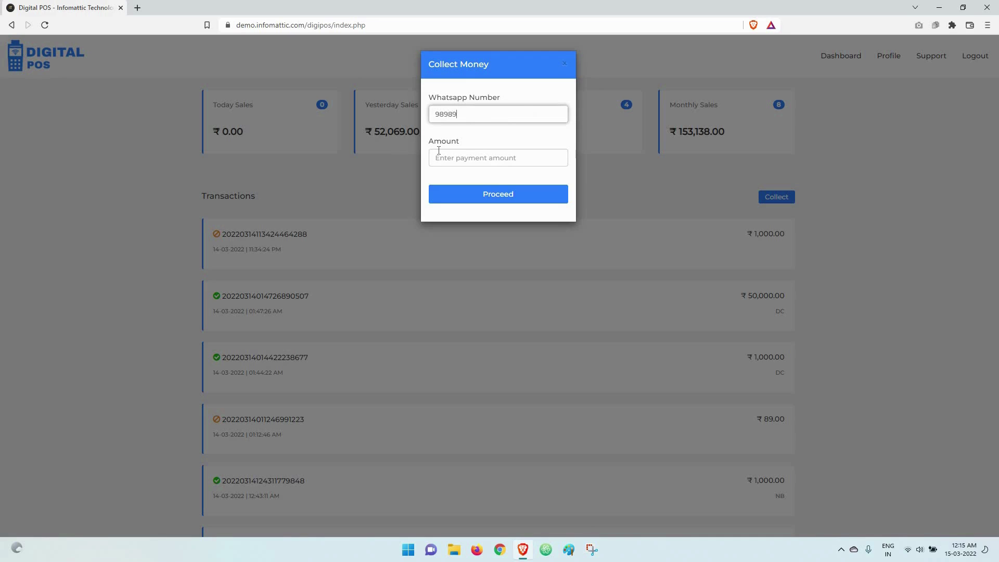
pyautogui.write('89898')
pyautogui.click(446, 161)
pyautogui.write('1000')
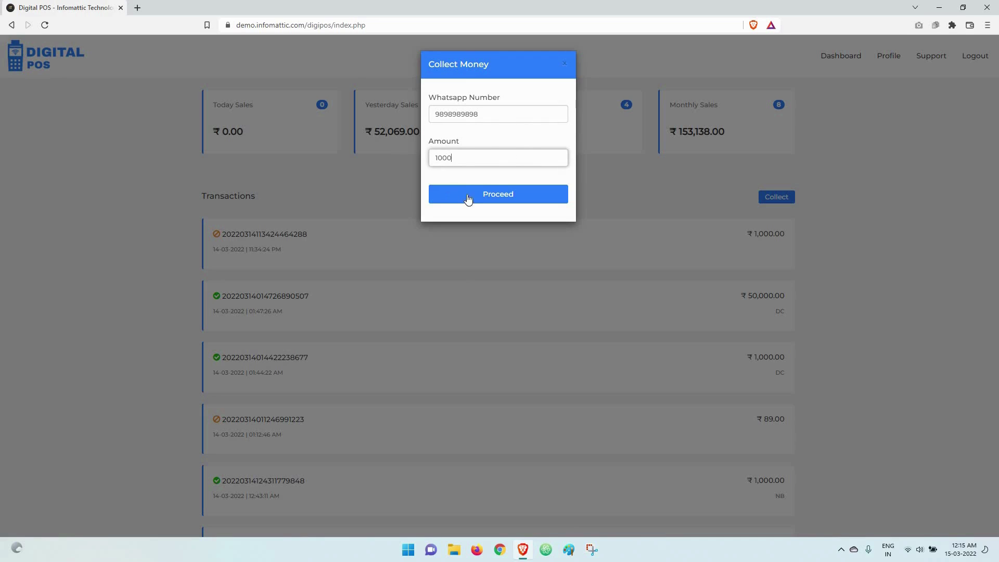
pyautogui.click(466, 195)
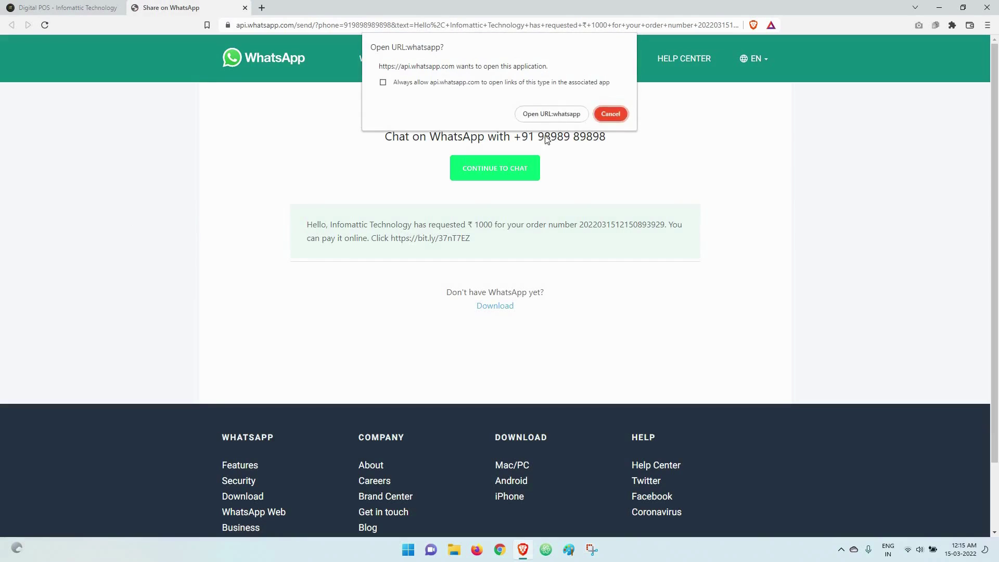
# Cancel the 'Open URL:whatsapp?' prompt and switch back to the Digital POS tab
pyautogui.click(619, 114)
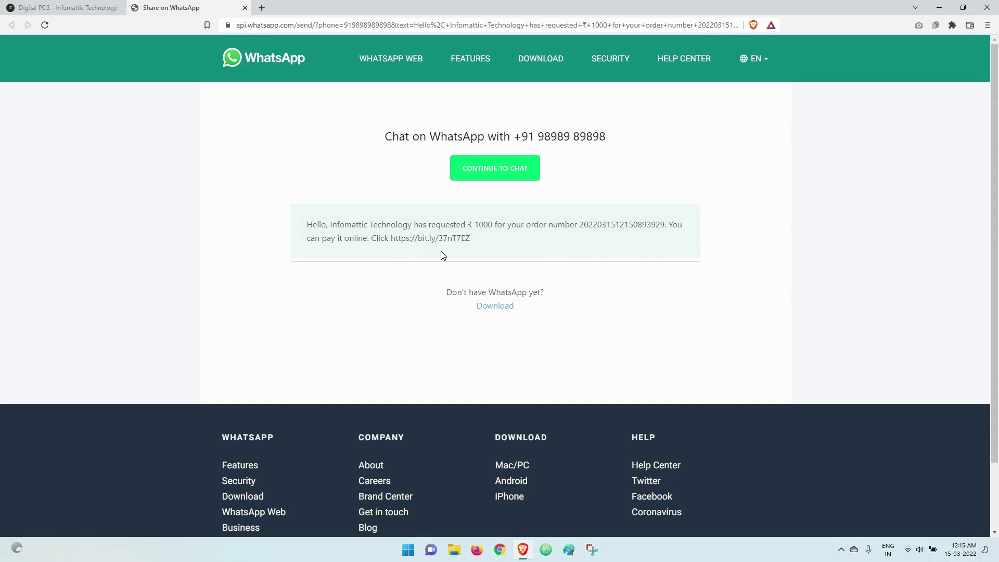
pyautogui.click(37, 7)
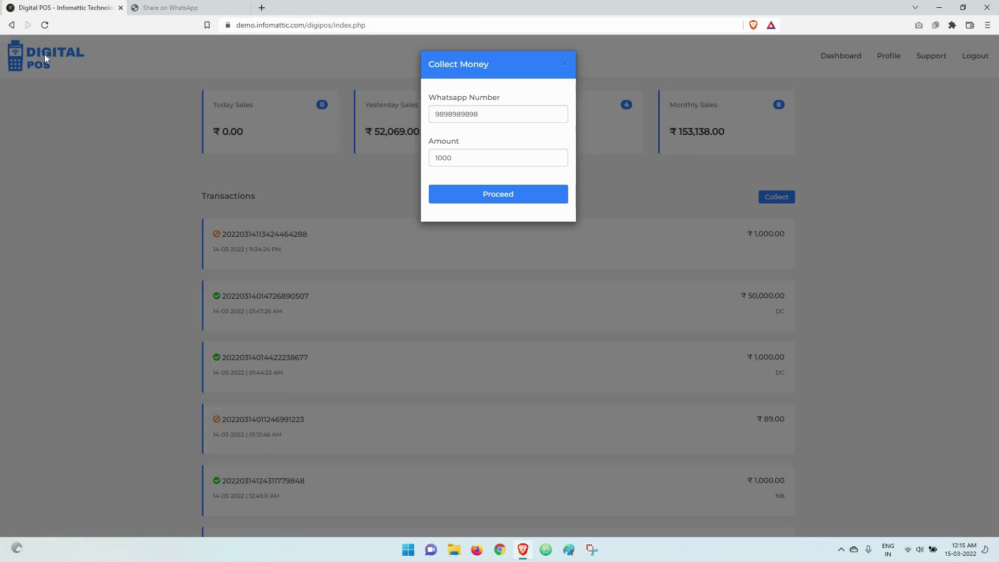
# Reload the dashboard, then open the message's bit.ly payment link in a new tab
pyautogui.click(44, 26)
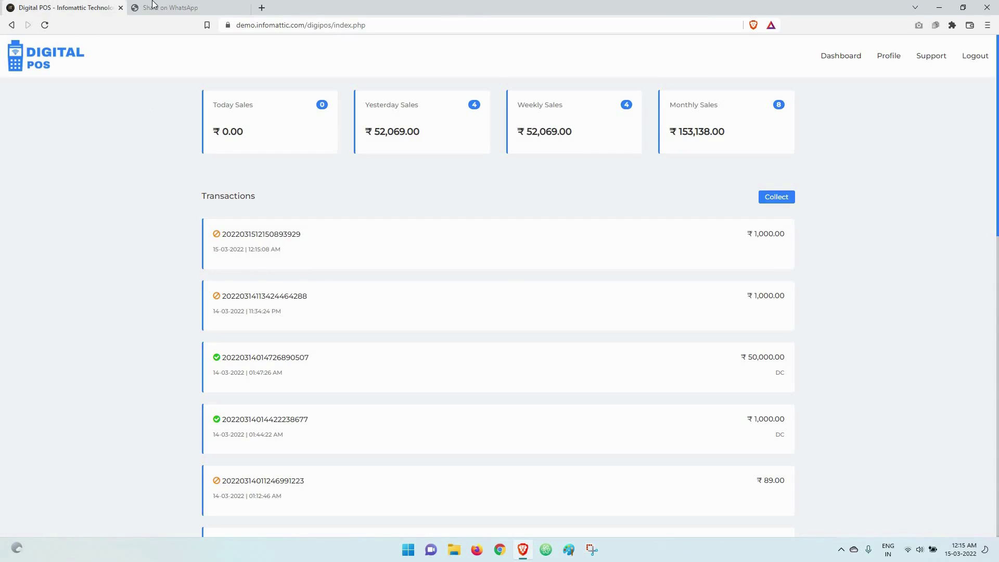
pyautogui.click(170, 7)
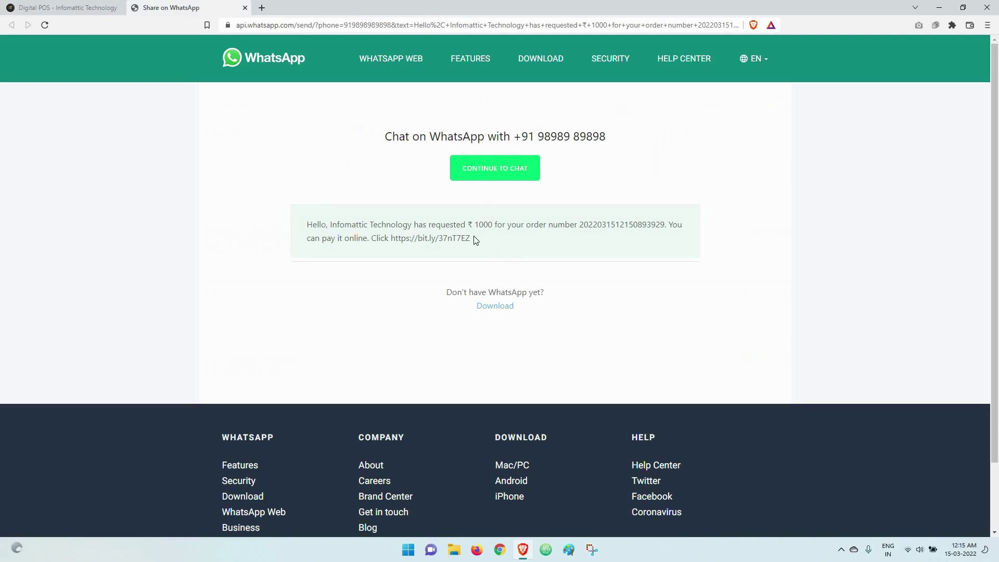
pyautogui.moveTo(472, 238); pyautogui.dragTo(392, 238)
pyautogui.rightClick(392, 239)
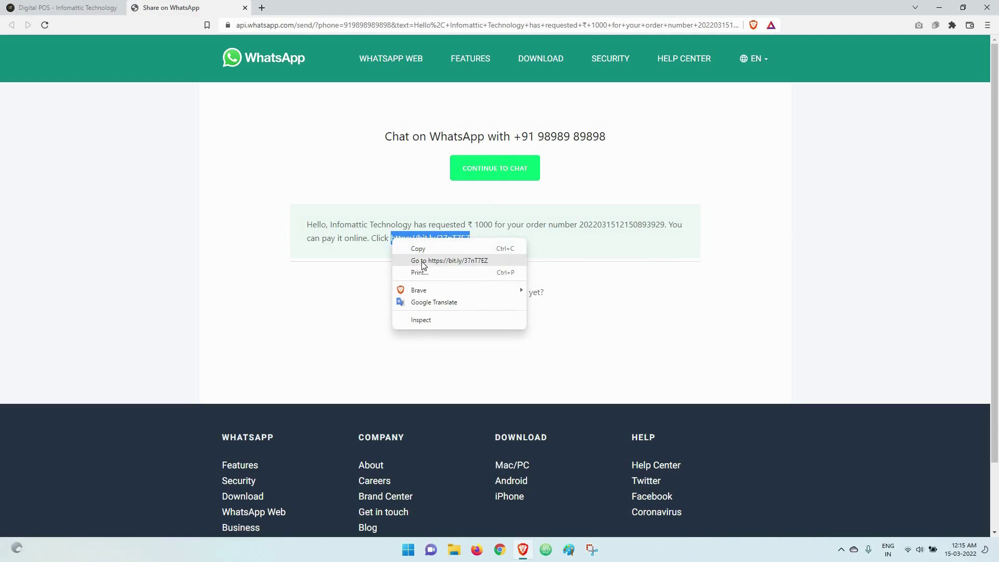
pyautogui.click(424, 261)
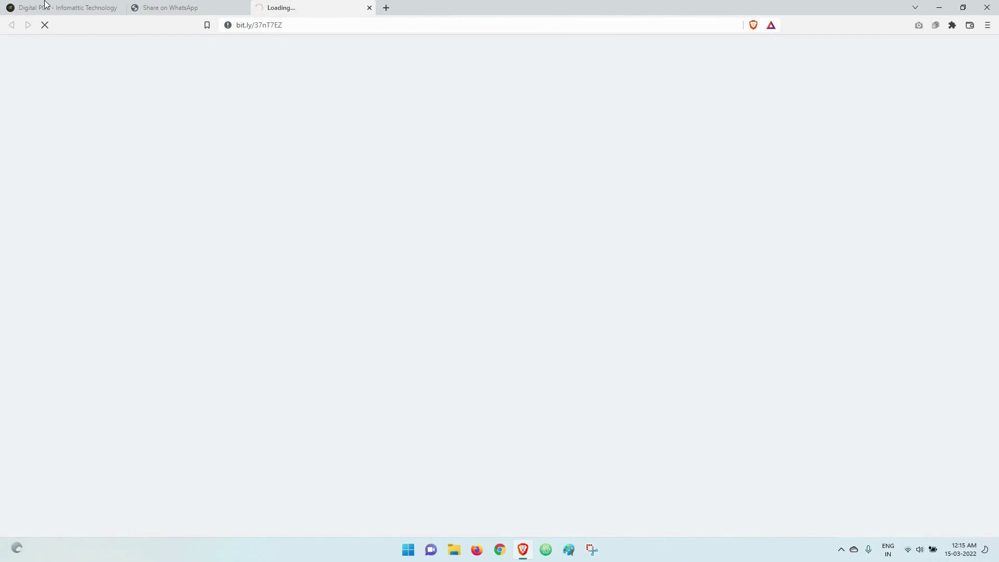
pyautogui.click(46, 6)
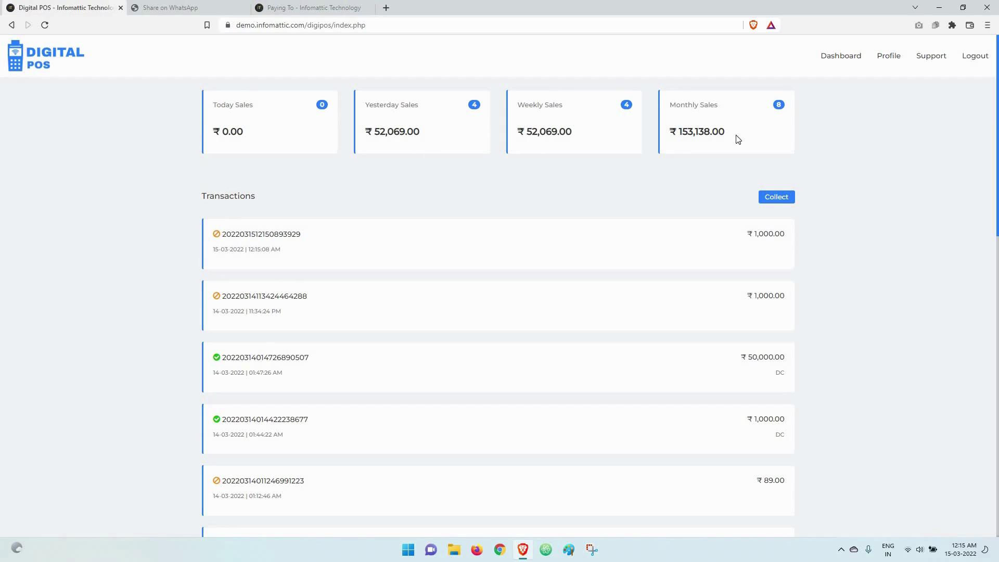
pyautogui.click(307, 8)
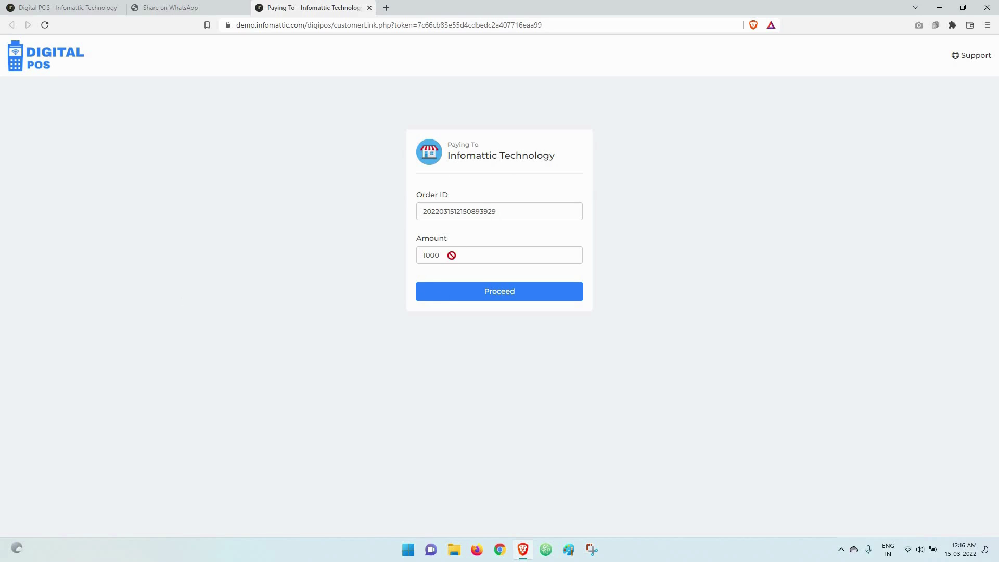
# Proceed with the prefilled ₹1000 order and choose Pay Now to reach Paytm checkout
pyautogui.click(479, 301)
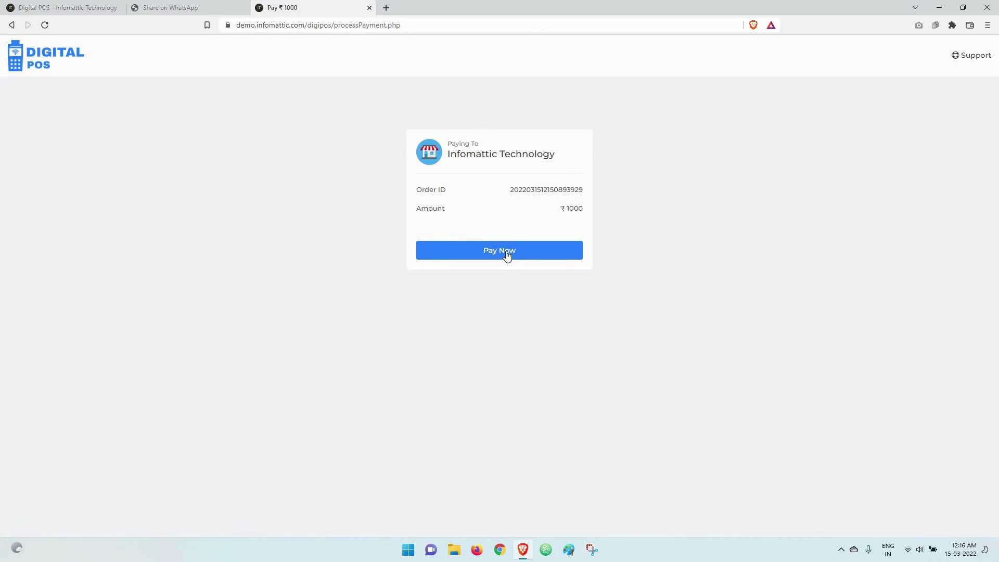
pyautogui.click(468, 258)
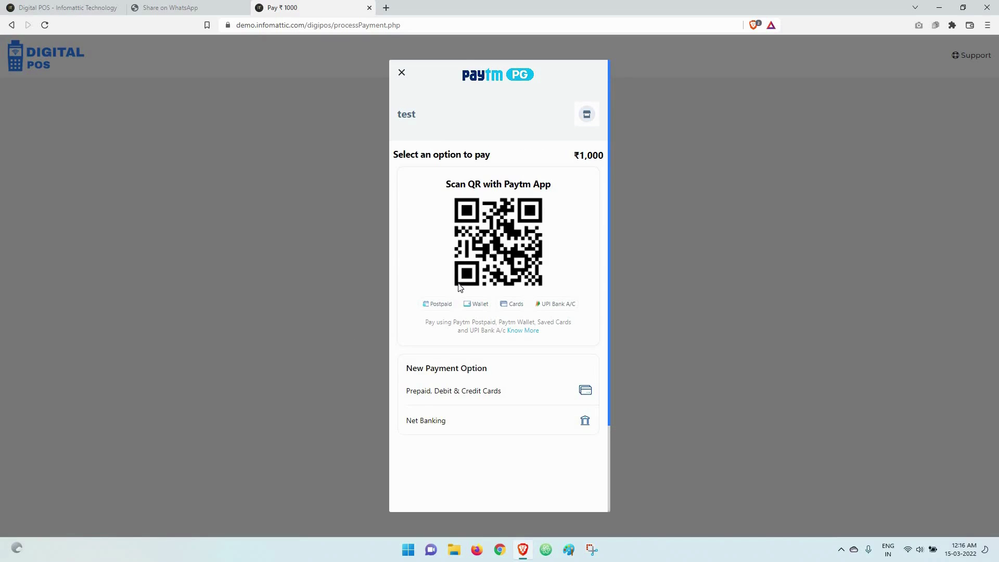
# Look at the Net Banking and card payment options, closing each, and highlight the merchant name
pyautogui.click(433, 416)
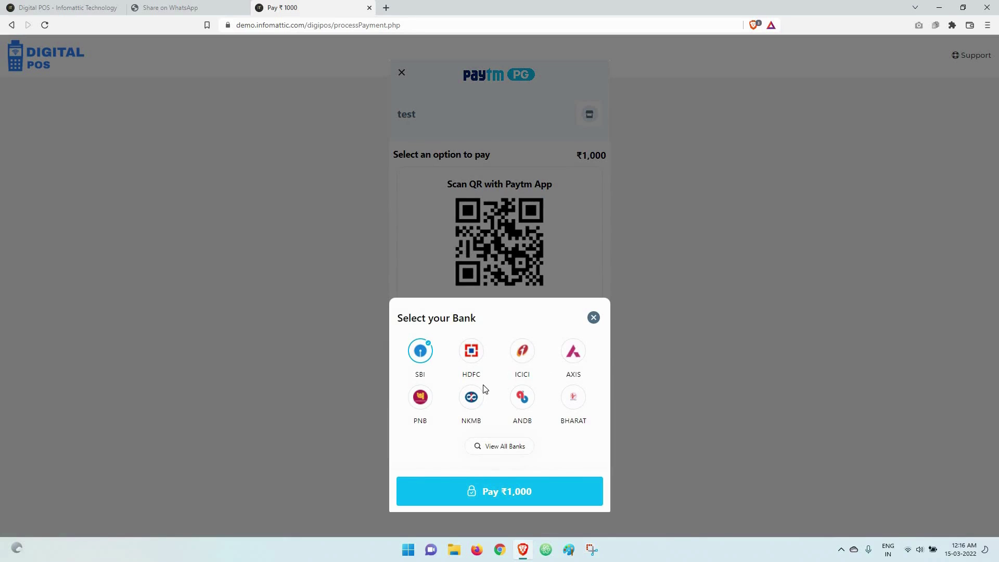
pyautogui.click(593, 318)
pyautogui.click(452, 393)
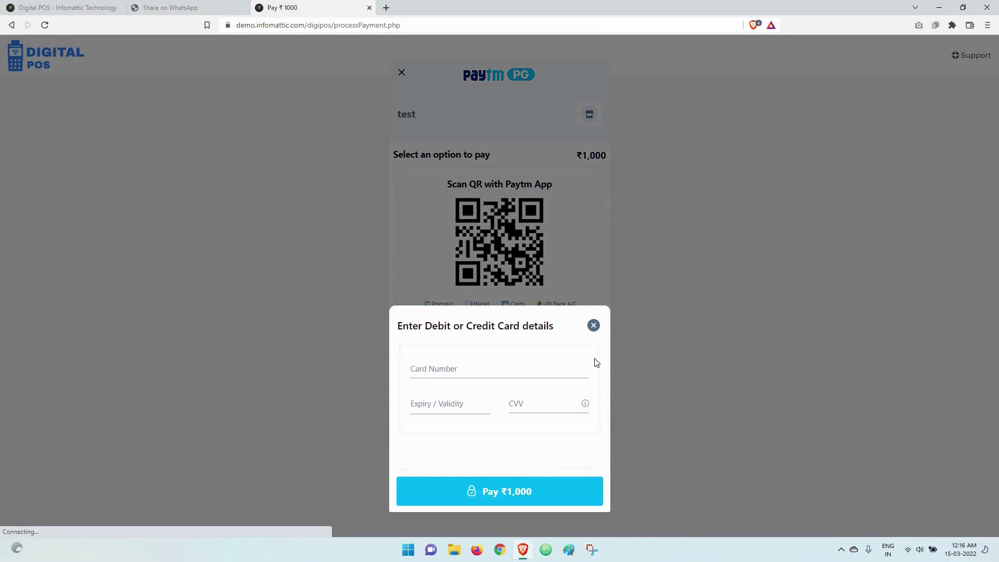
pyautogui.click(593, 325)
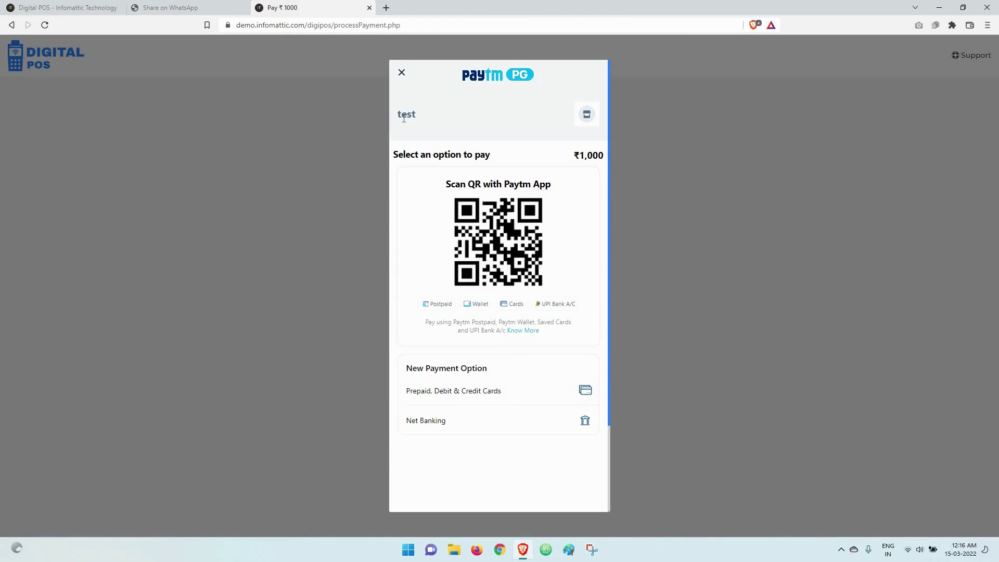
pyautogui.moveTo(398, 116); pyautogui.dragTo(421, 123)
pyautogui.click(420, 123)
# Pay the ₹1,000 by Net Banking from a selected bank
pyautogui.click(435, 420)
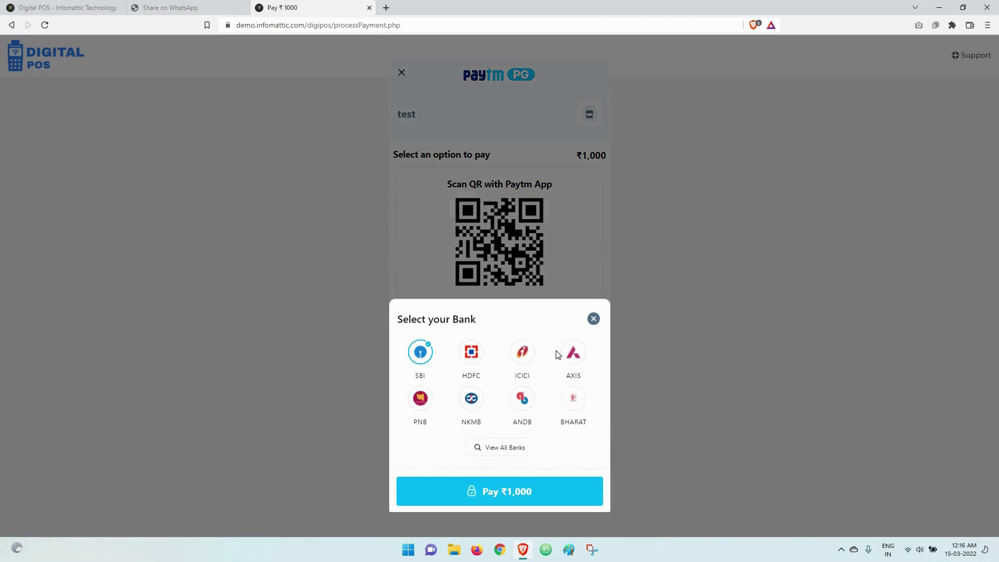
pyautogui.click(569, 357)
pyautogui.click(507, 489)
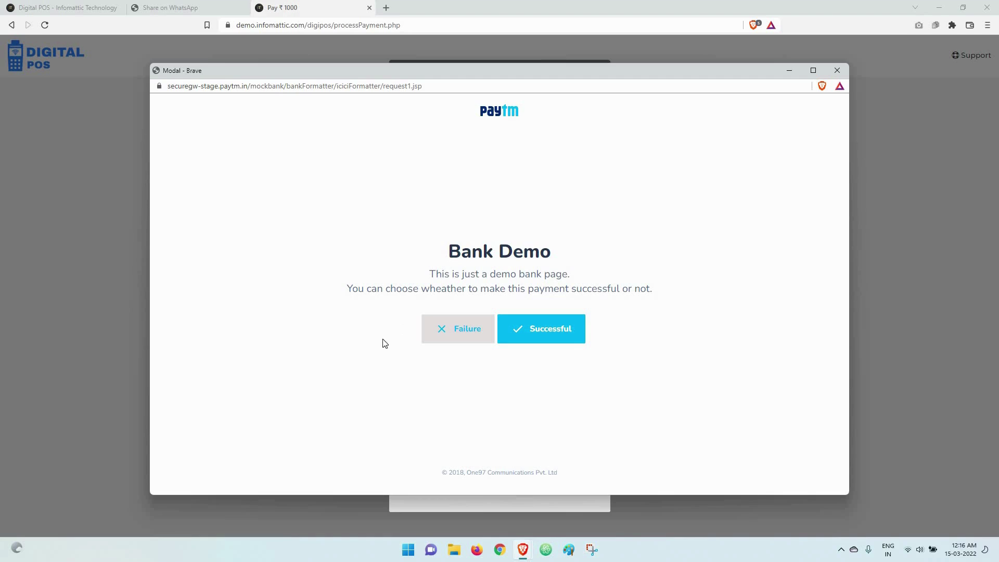
# Mark the demo bank payment Successful, then close the Share on WhatsApp tab
pyautogui.click(533, 339)
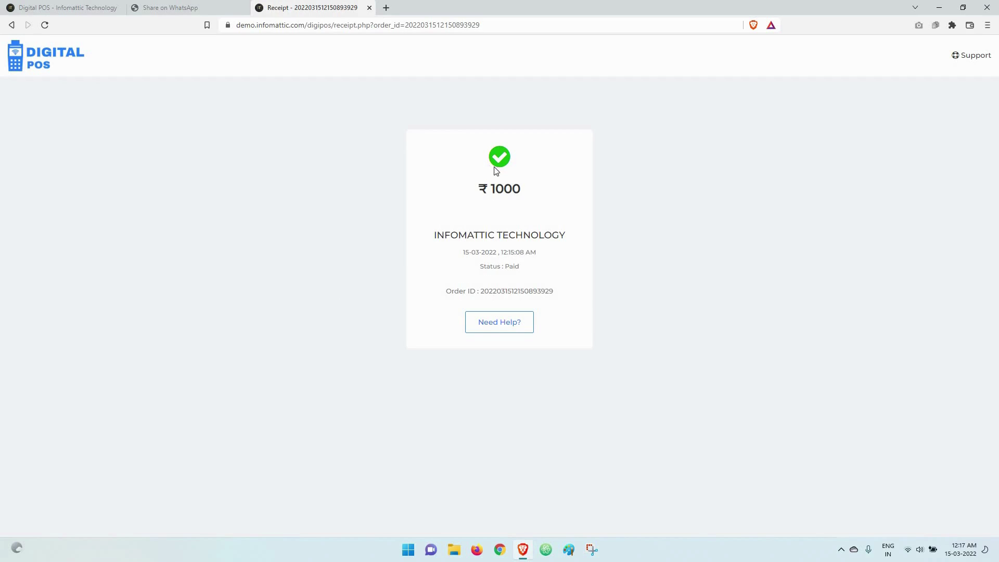
pyautogui.click(240, 8)
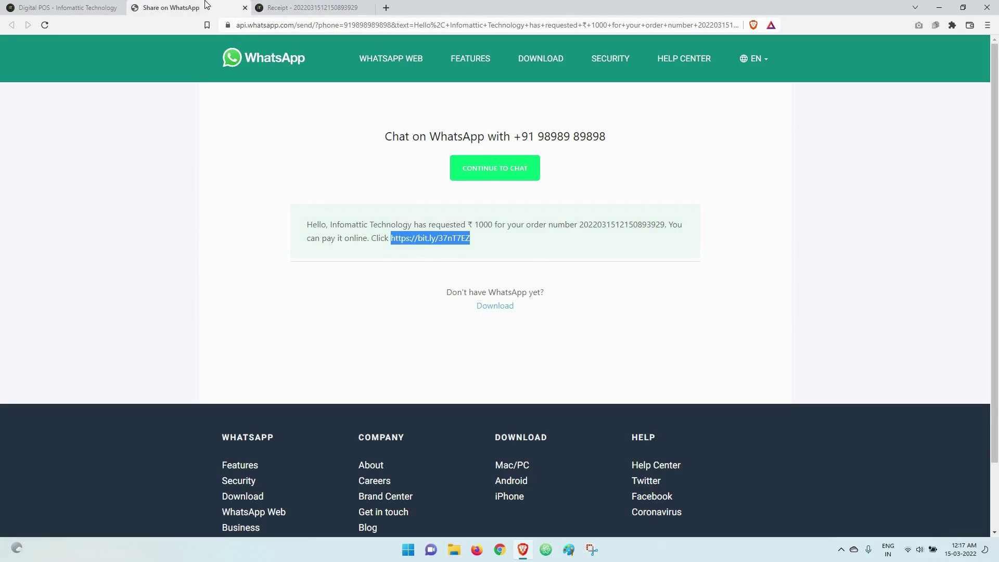
pyautogui.click(245, 8)
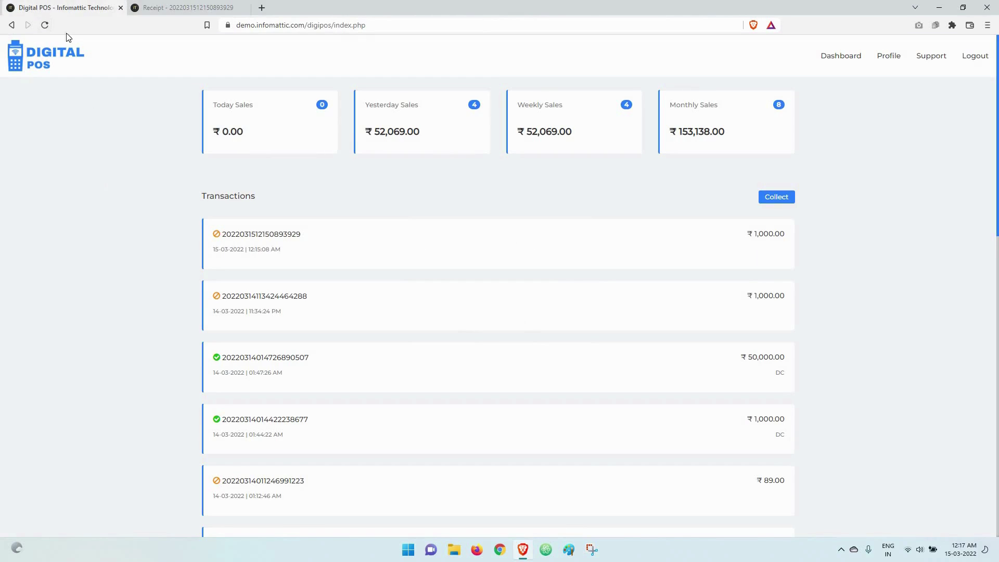
# Reload the dashboard to show the ₹1,000 order paid by NB and Today Sales ₹1,000.00
pyautogui.click(45, 28)
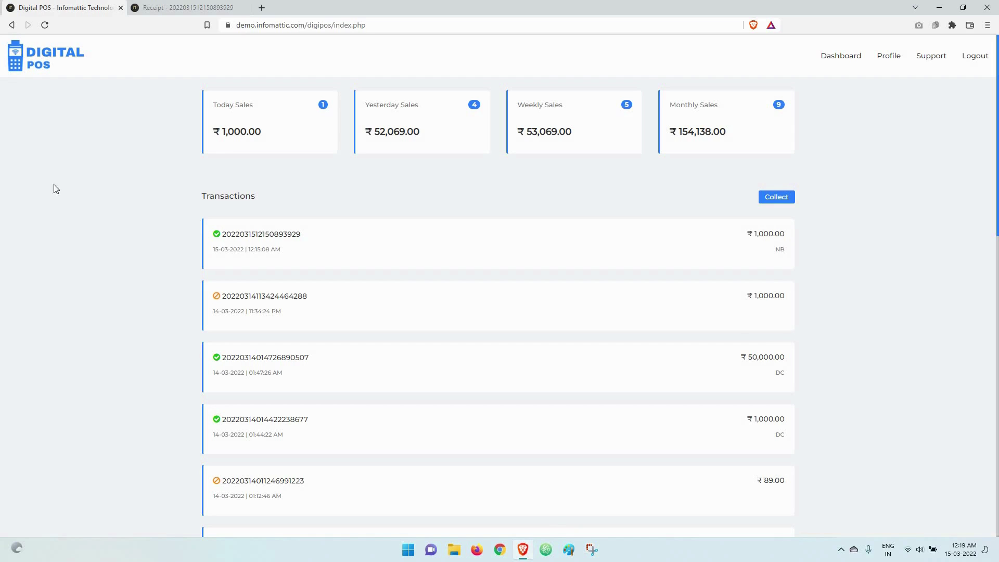
pyautogui.click(156, 7)
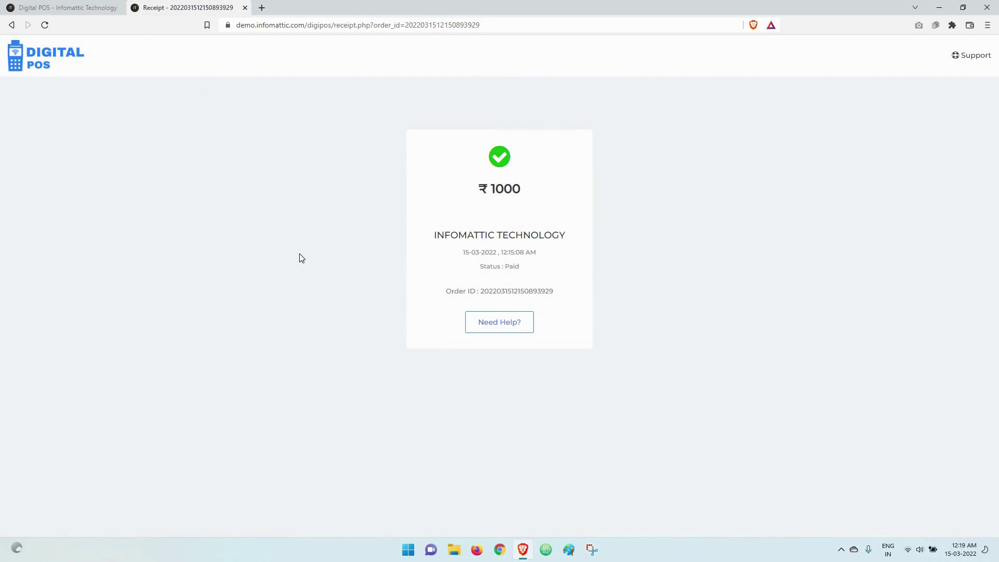
pyautogui.click(55, 8)
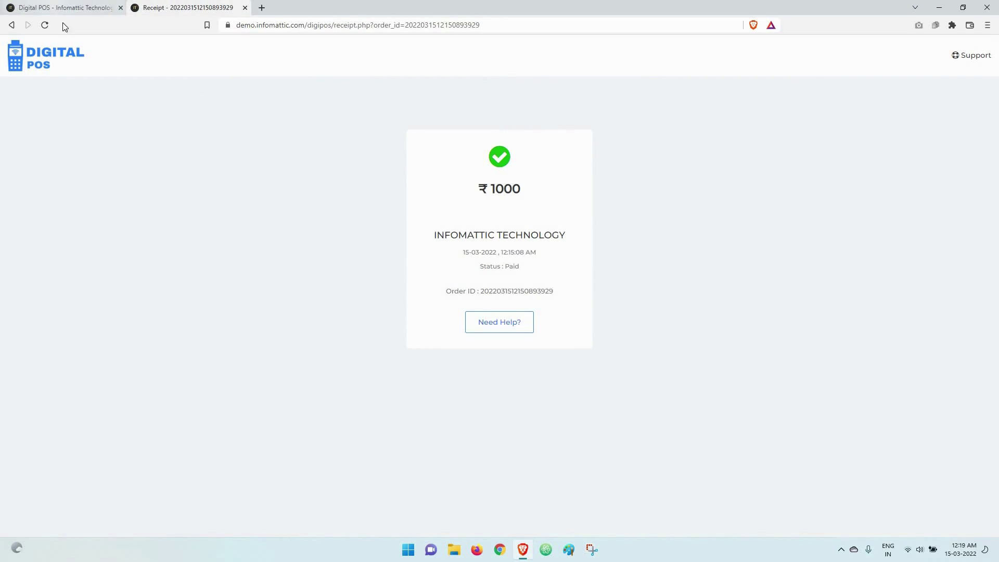